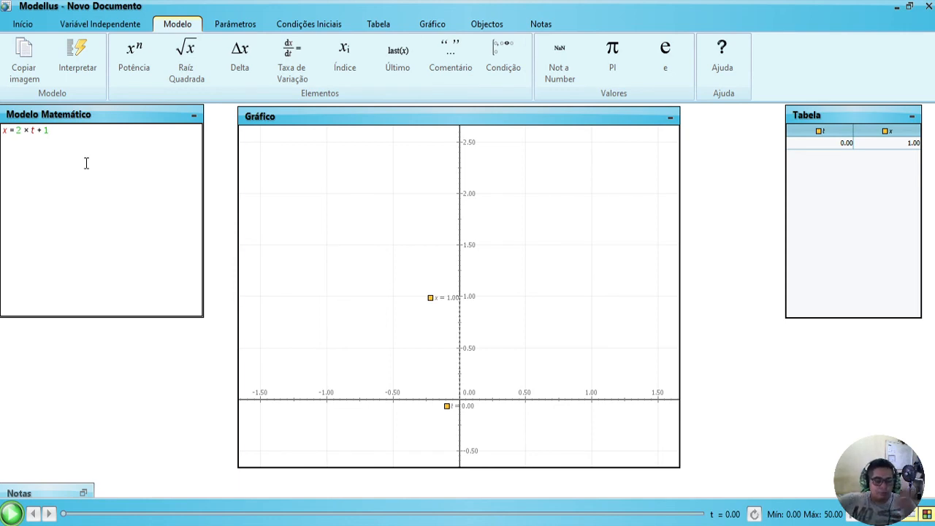
- Replace the dependent variable x with y in the model equation so it reads y = 2 × t + 1
{"action": "key", "text": "Left"}
{"action": "key", "text": "Left"}
{"action": "key", "text": "Left"}
{"action": "key", "text": "Left"}
{"action": "key", "text": "Left"}
{"action": "key", "text": "Left"}
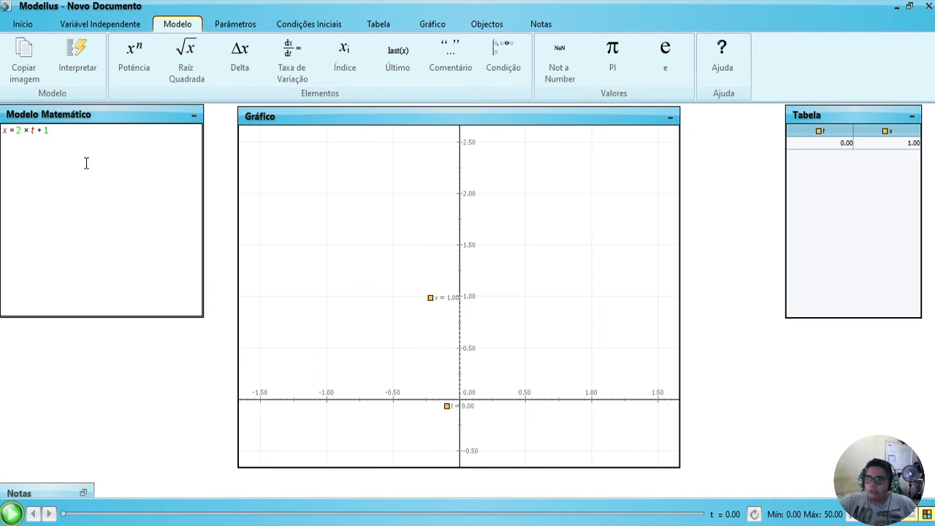
{"action": "key", "text": "BackSpace"}
{"action": "type", "text": "y"}
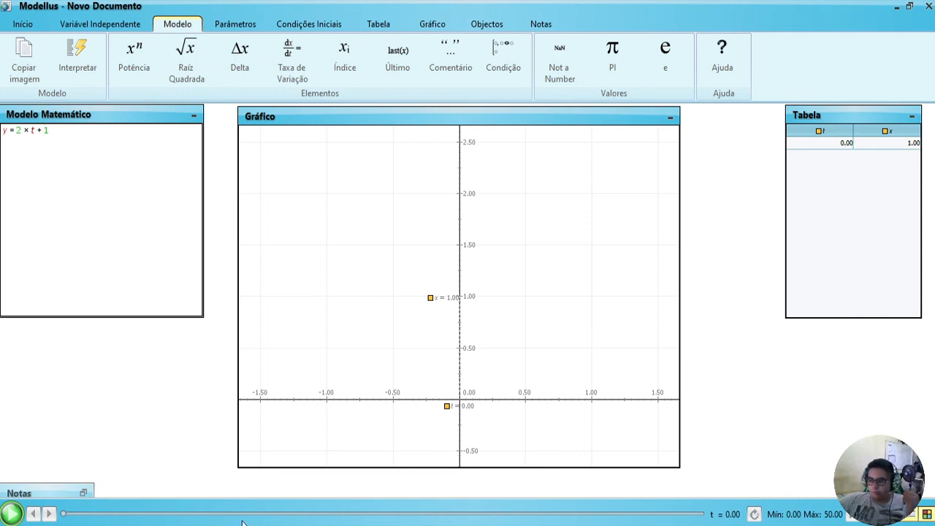
- Switch to the slideshow to review the "Quando a < 0" example, and return to the Modellus model
{"action": "mouse_move", "coordinate": [246, 519]}
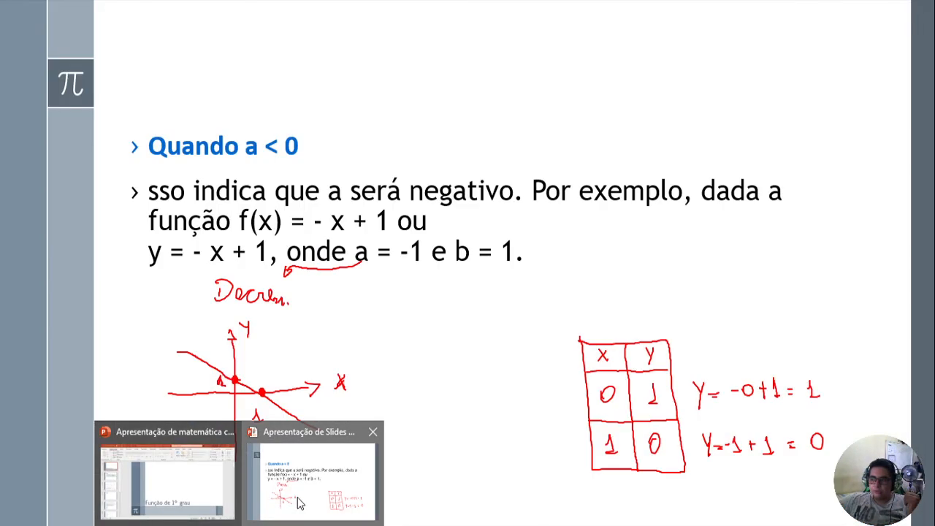
{"action": "left_click", "coordinate": [300, 501]}
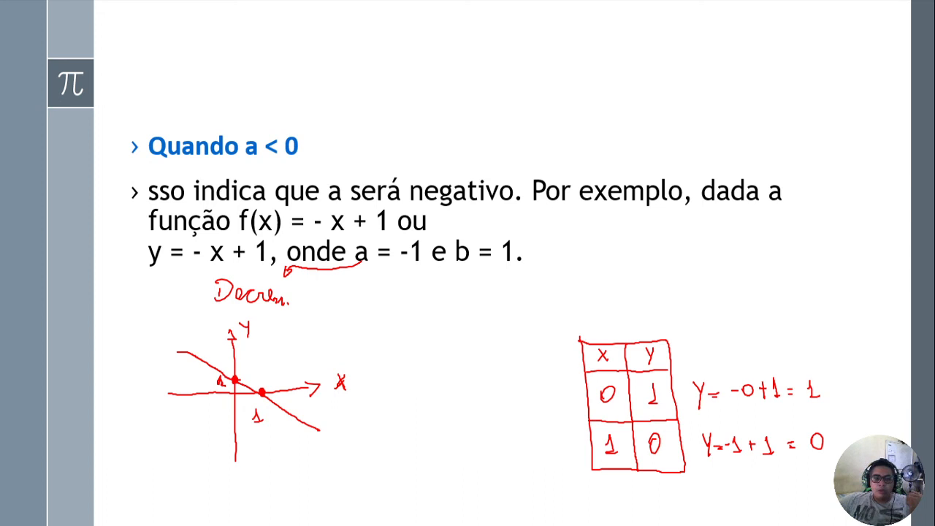
{"action": "key", "text": "alt+Tab"}
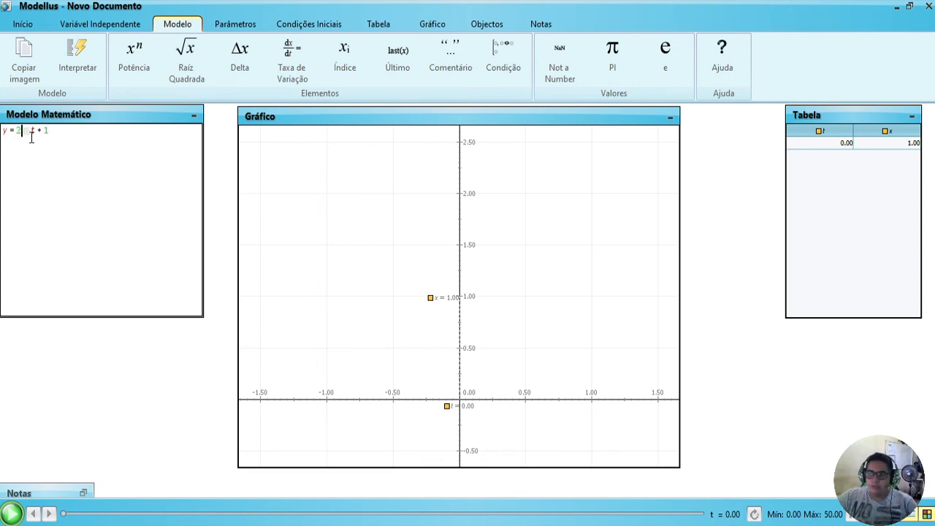
- Delete the × t term from the equation and re-enter it after the coefficient 2
{"action": "key", "text": "Right"}
{"action": "key", "text": "Right"}
{"action": "key", "text": "Right"}
{"action": "key", "text": "Right"}
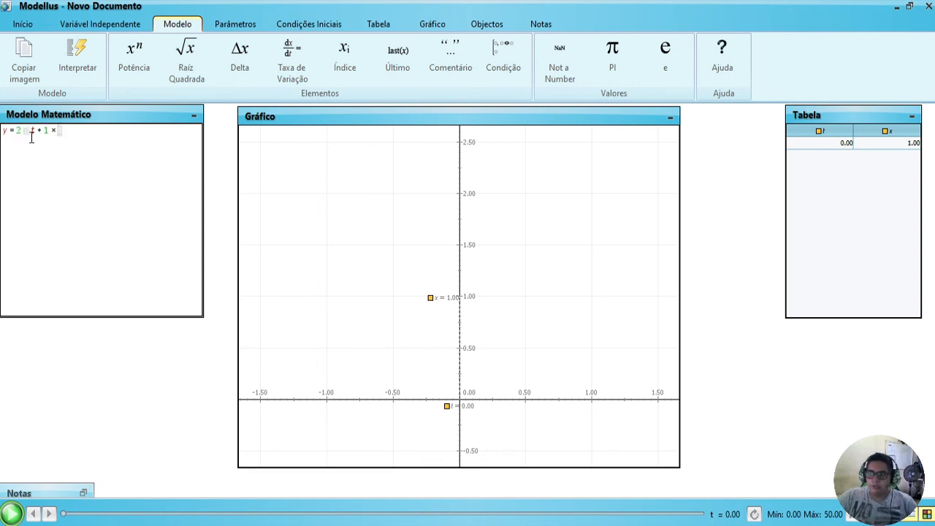
{"action": "key", "text": "Left"}
{"action": "key", "text": "Left"}
{"action": "key", "text": "Left"}
{"action": "key", "text": "Right"}
{"action": "key", "text": "Right"}
{"action": "key", "text": "Right"}
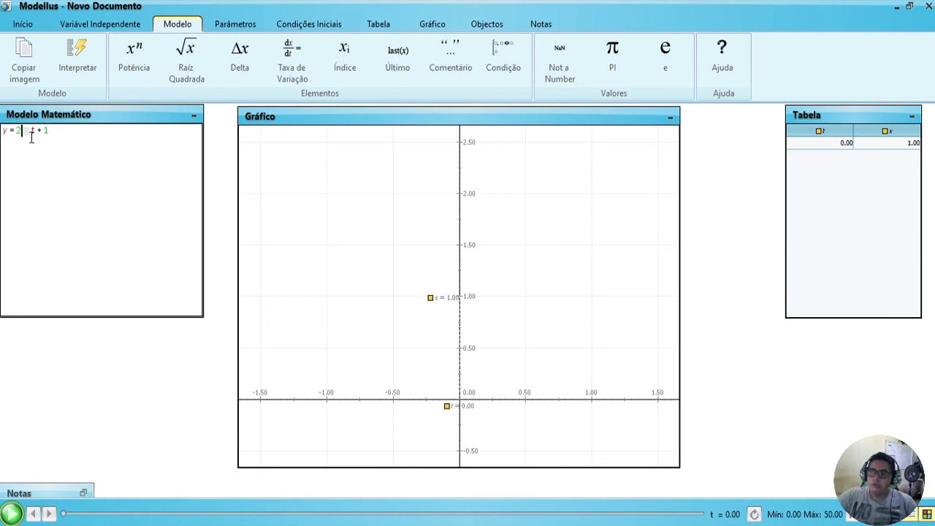
{"action": "key", "text": "BackSpace"}
{"action": "key", "text": "BackSpace"}
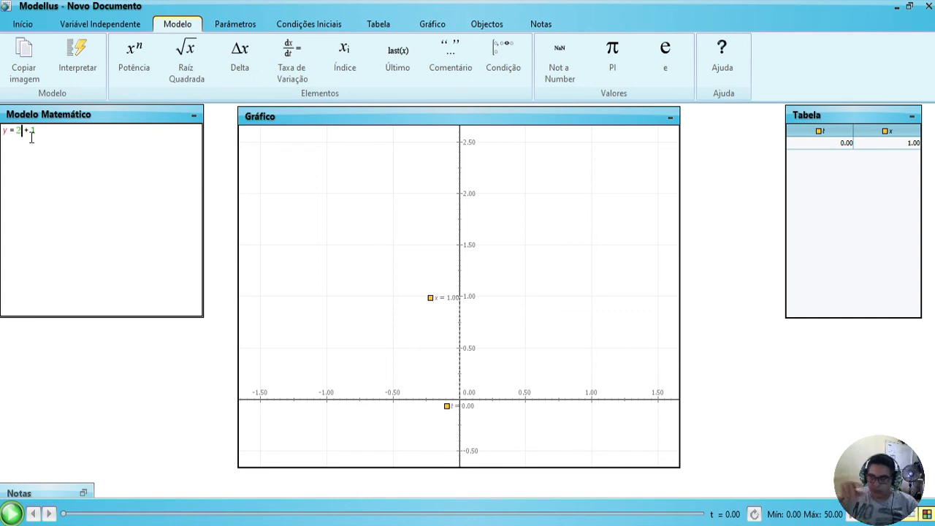
{"action": "type", "text": "*"}
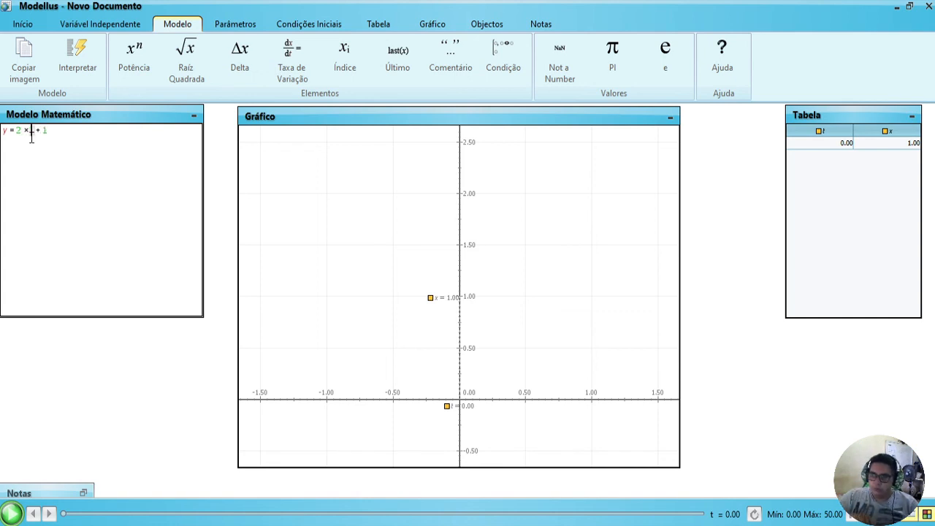
{"action": "type", "text": "t"}
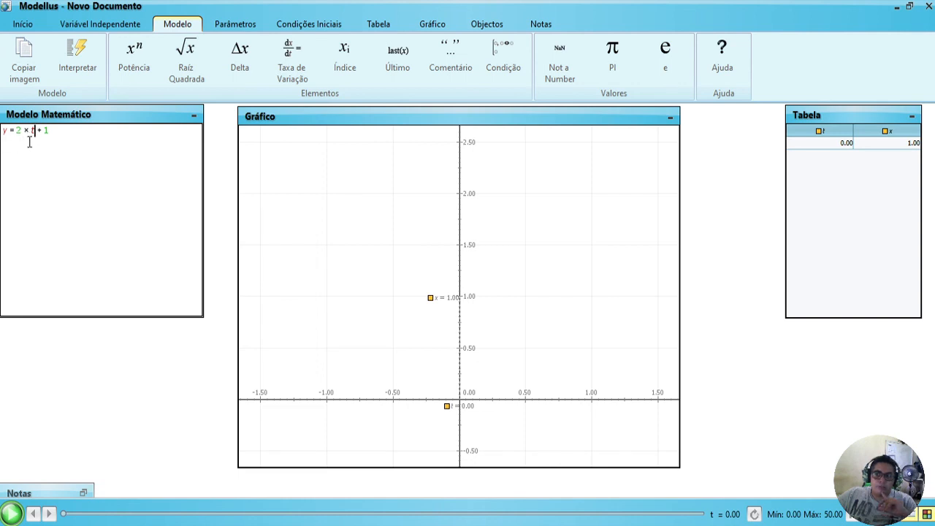
- Interpret and run the y = 2 × t + 1 model, and review its t and y values in the table
{"action": "left_click", "coordinate": [67, 78]}
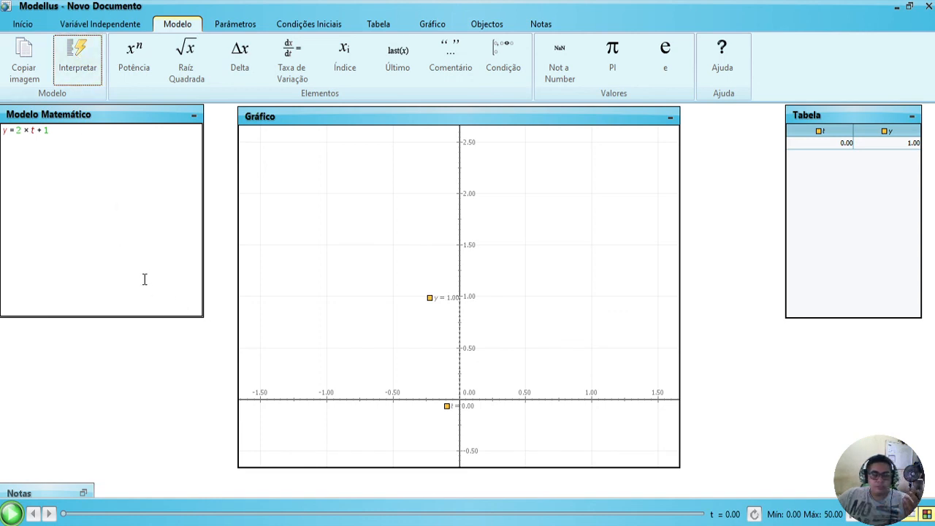
{"action": "left_click", "coordinate": [14, 513]}
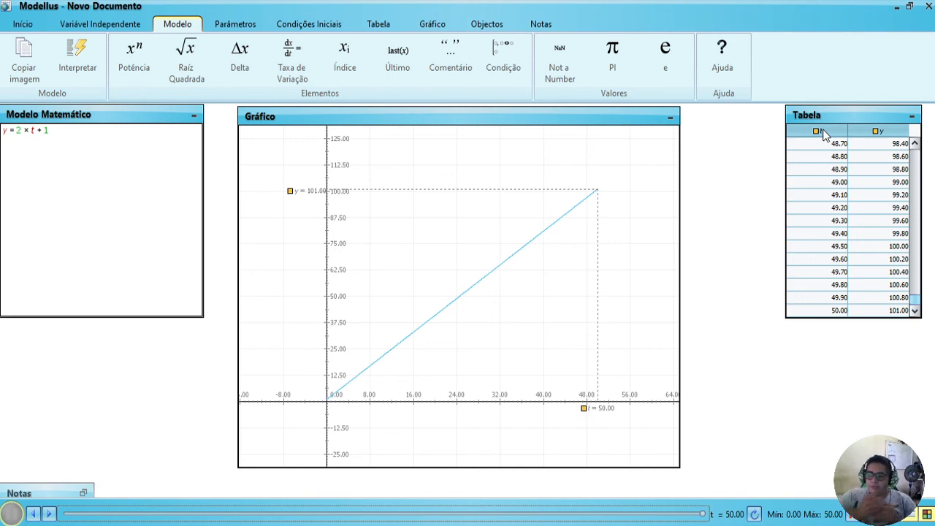
{"action": "scroll", "coordinate": [850, 236], "scroll_direction": "up", "scroll_amount": 15}
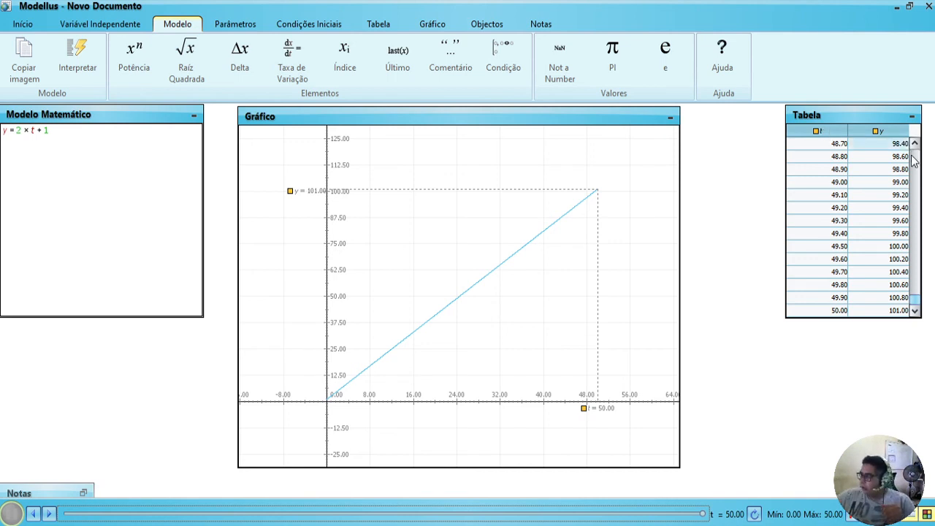
{"action": "left_click_drag", "start_coordinate": [915, 266], "coordinate": [918, 152]}
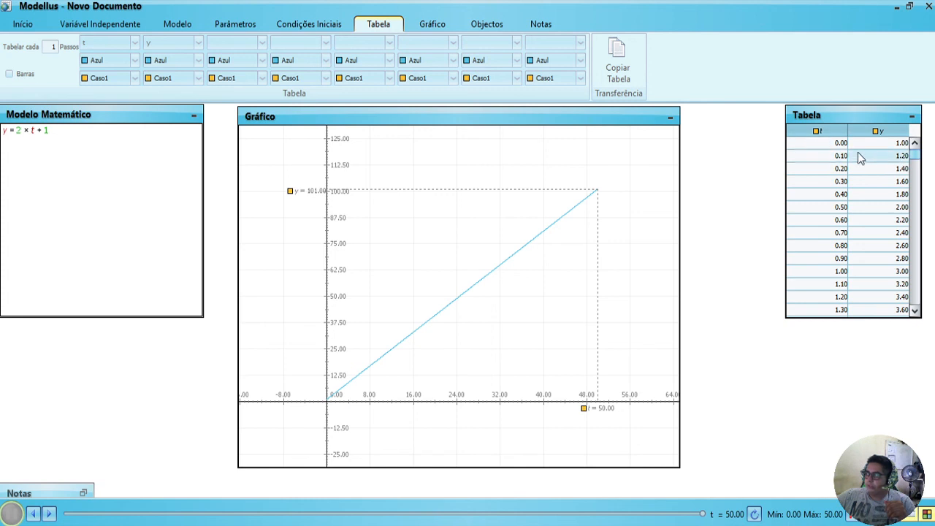
{"action": "left_click_drag", "start_coordinate": [914, 149], "coordinate": [915, 310]}
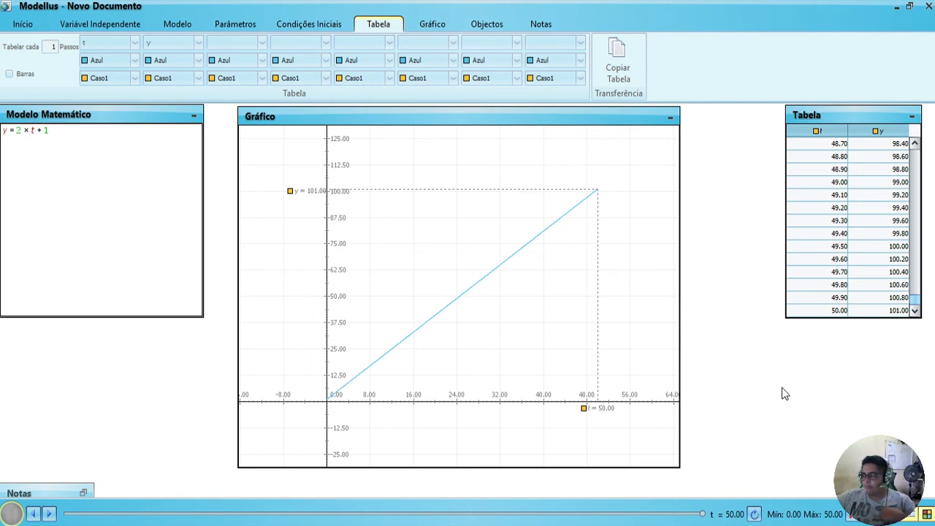
- Reset the simulation and run the model with the equation changed to y = -2 × t + 1
{"action": "left_click", "coordinate": [858, 519]}
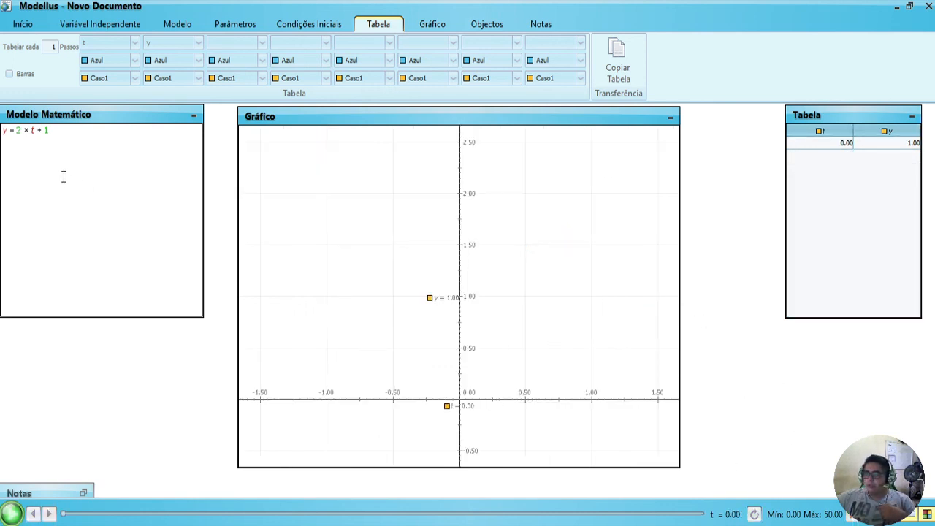
{"action": "left_click", "coordinate": [19, 132]}
{"action": "type", "text": "-"}
{"action": "left_click", "coordinate": [75, 67]}
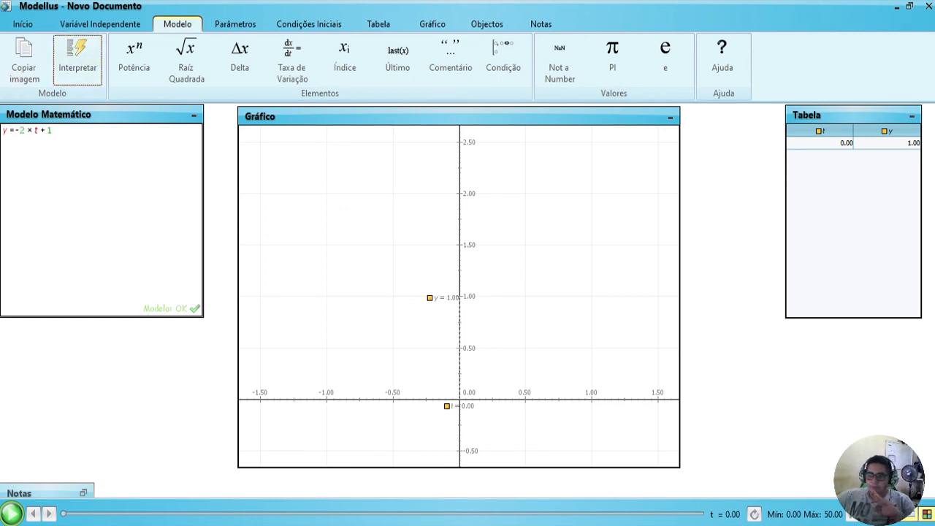
{"action": "left_click", "coordinate": [11, 514]}
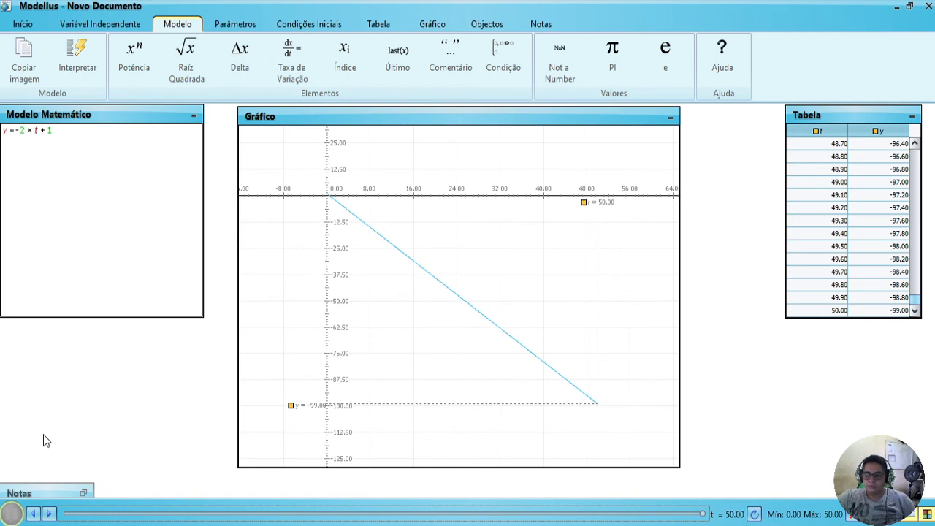
- Reposition and rescale the graph view to examine the plotted line from the origin to its end point
{"action": "left_click_drag", "start_coordinate": [321, 352], "coordinate": [344, 416]}
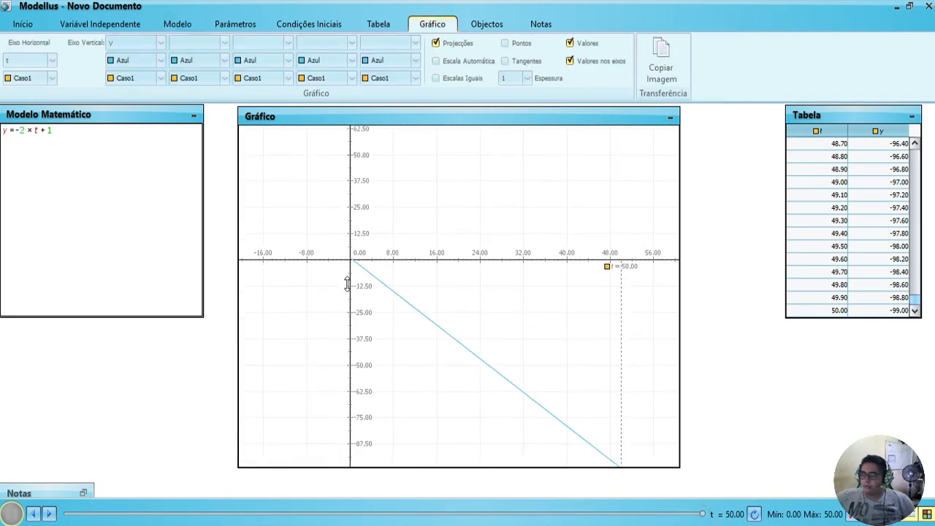
{"action": "left_click_drag", "start_coordinate": [349, 260], "coordinate": [535, 305]}
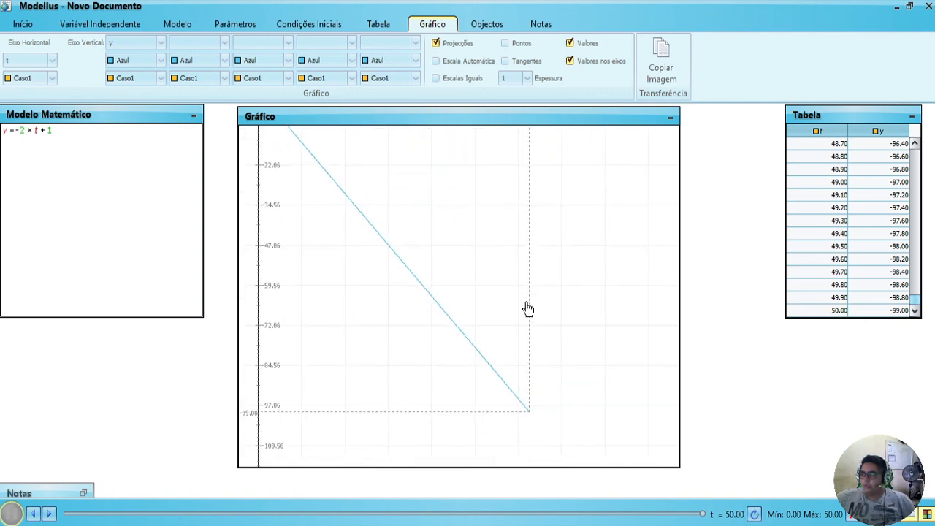
{"action": "left_click_drag", "start_coordinate": [432, 319], "coordinate": [543, 411]}
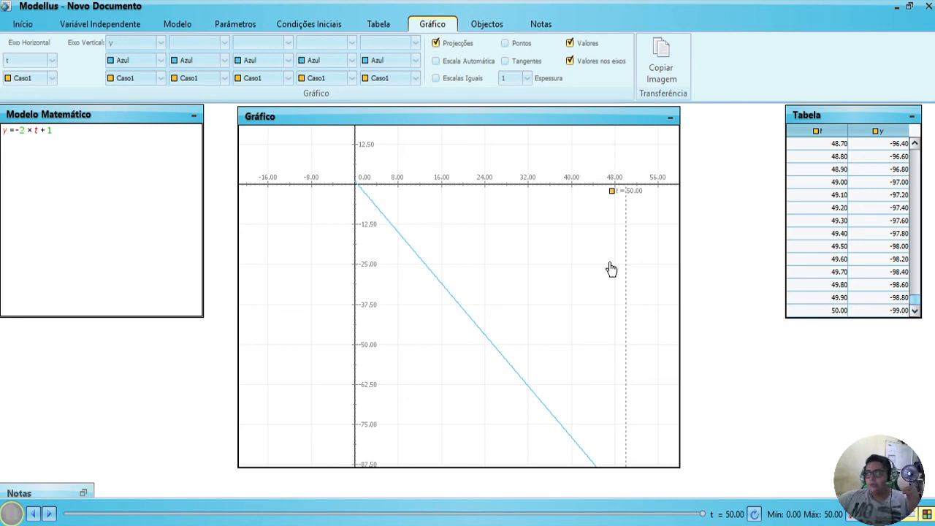
{"action": "left_click", "coordinate": [85, 139]}
{"action": "left_click", "coordinate": [21, 132]}
{"action": "left_click", "coordinate": [74, 166]}
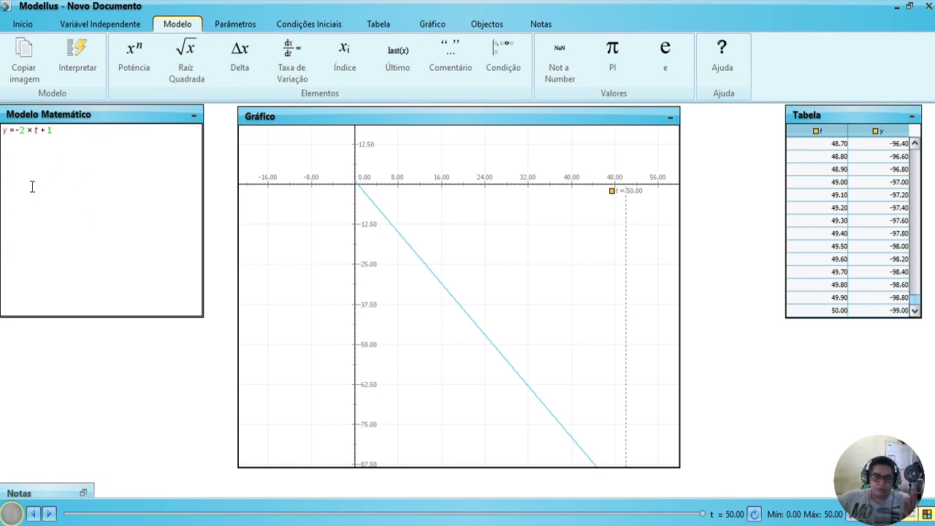
{"action": "left_click", "coordinate": [78, 73]}
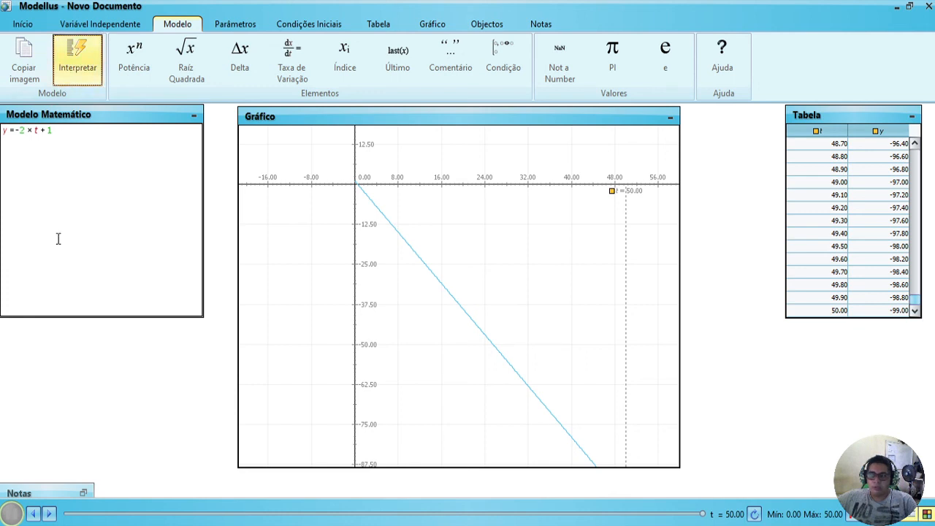